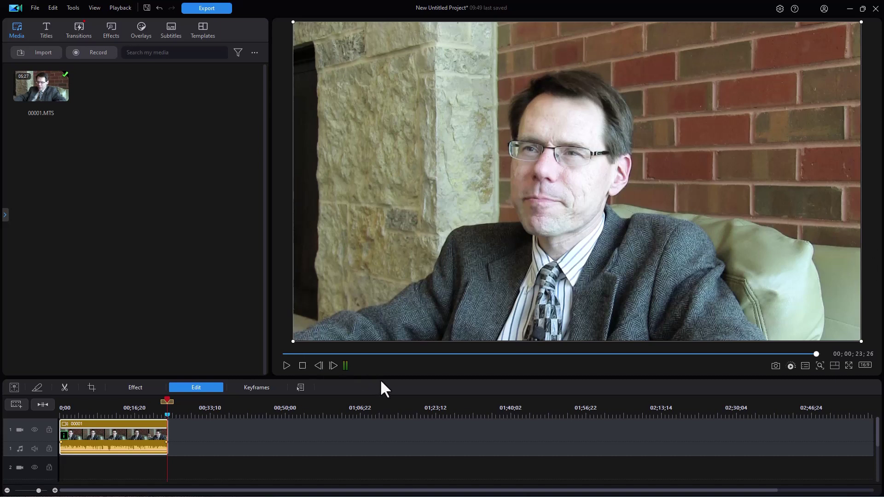
- Play the interview clip 00001.MTS from its start for about five seconds, then pause
click(302, 365)
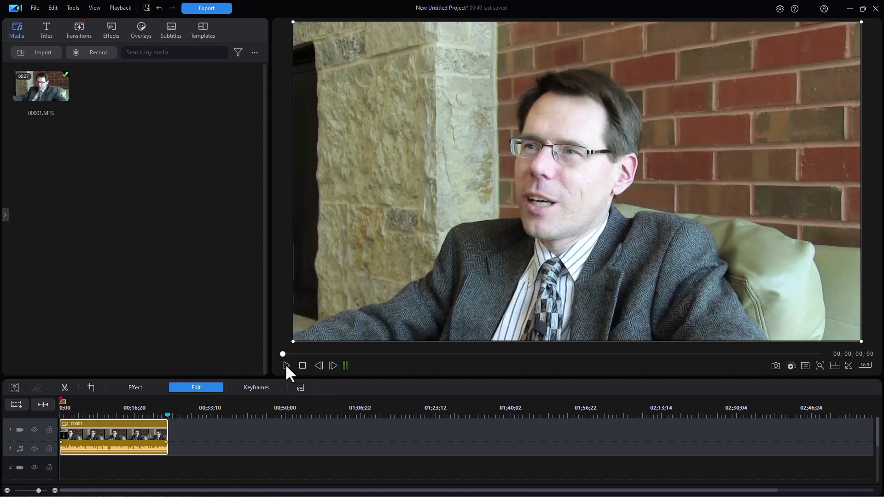
click(286, 365)
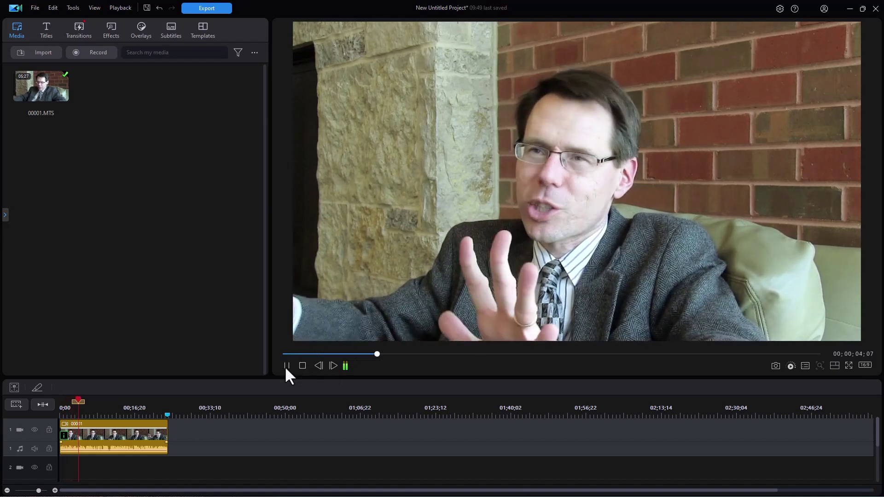
click(285, 366)
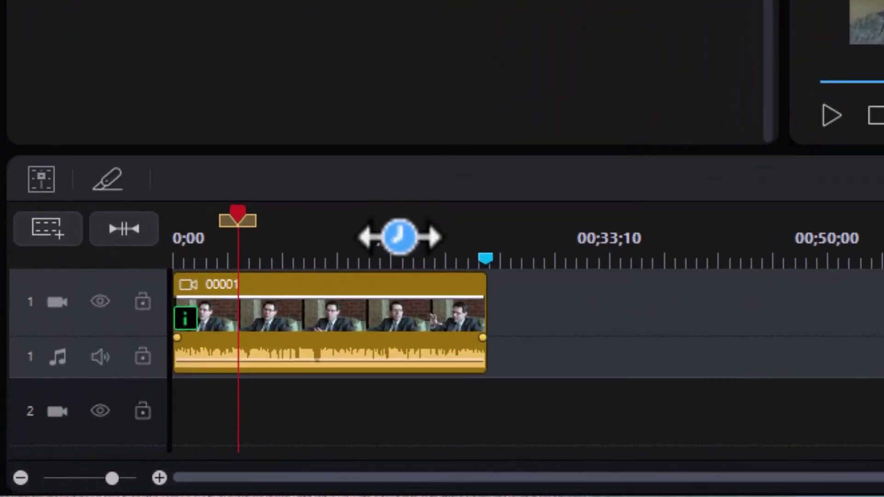
- Open AI Voice Changer in the clip's Audio edit settings and browse presets like Anonymous and Chipmunk
click(389, 318)
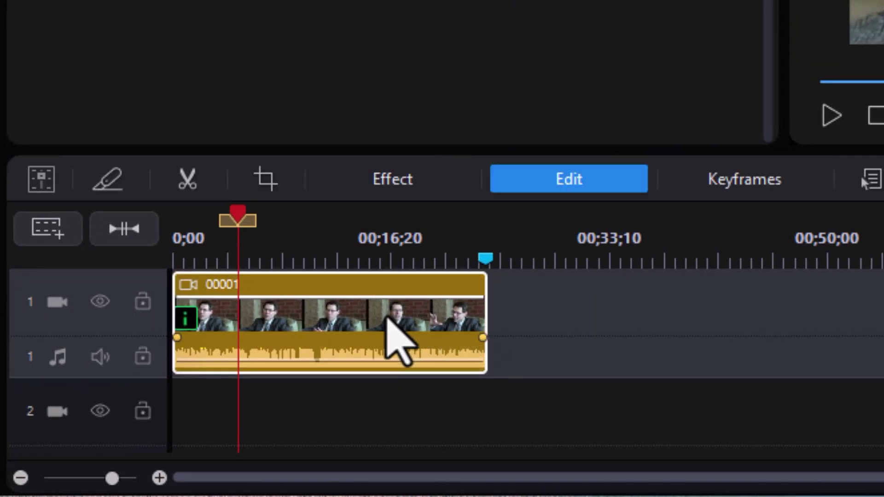
click(578, 181)
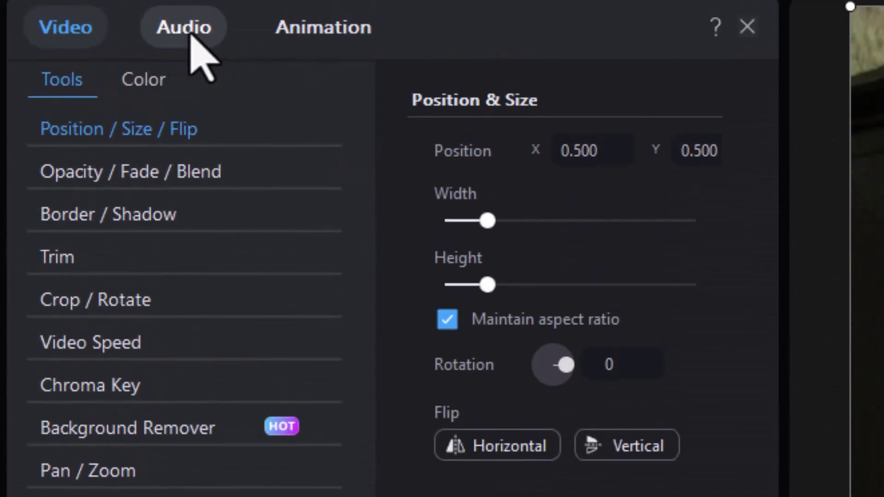
click(186, 30)
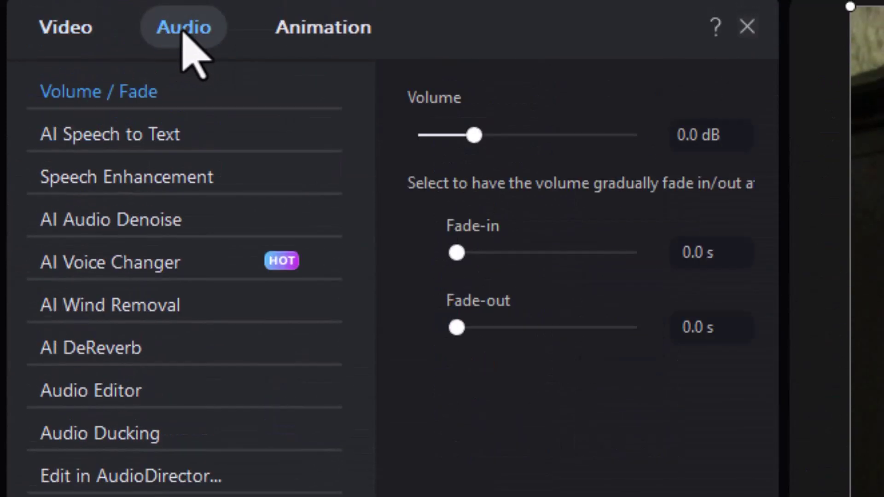
click(192, 263)
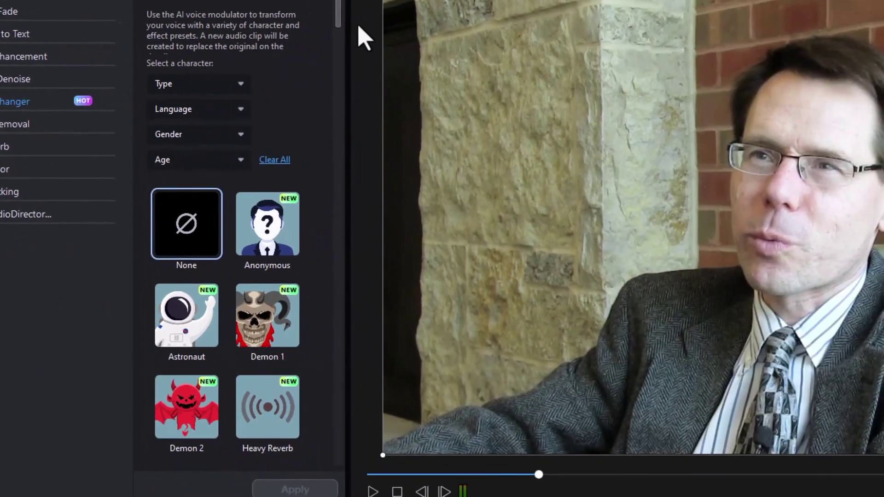
drag(339, 14, 321, 24)
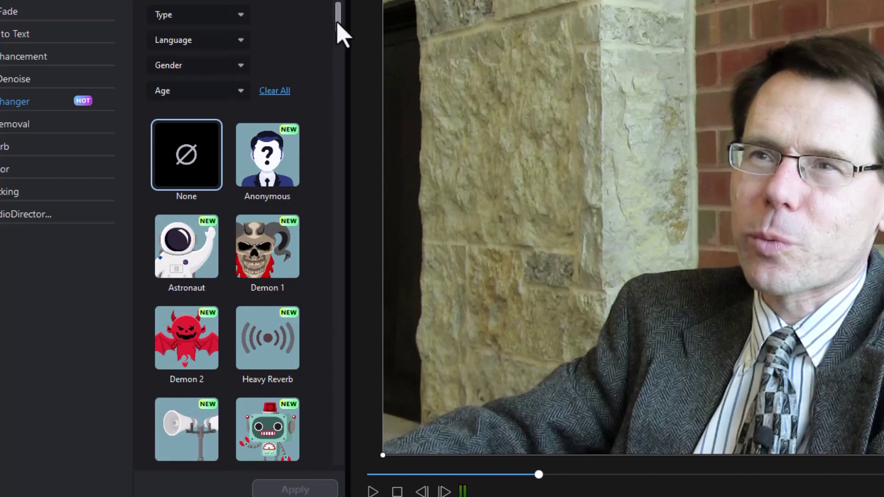
scroll(299, 46, up, 2)
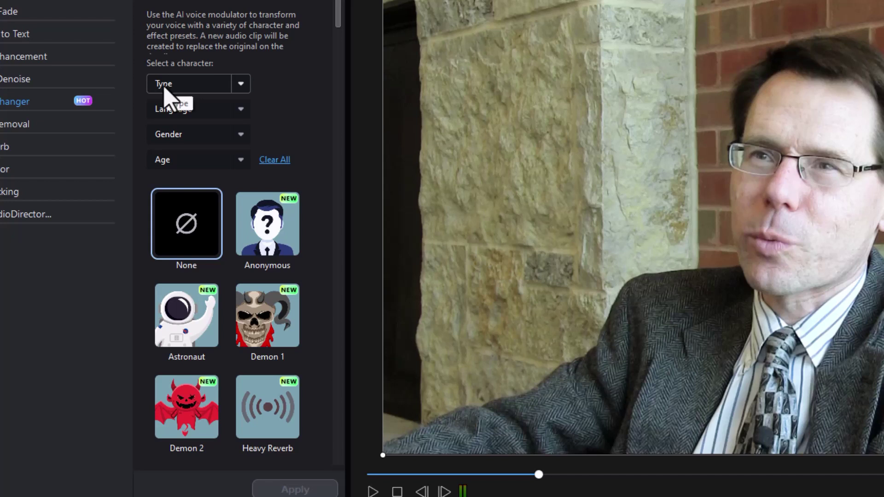
- Filter characters to Human Voice, English, Male and Child, leaving Carson and Owen
click(246, 83)
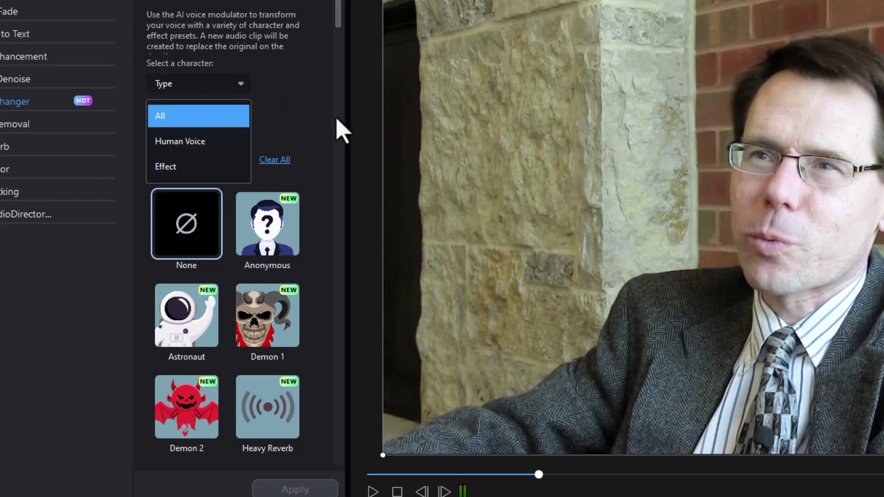
click(220, 145)
click(244, 109)
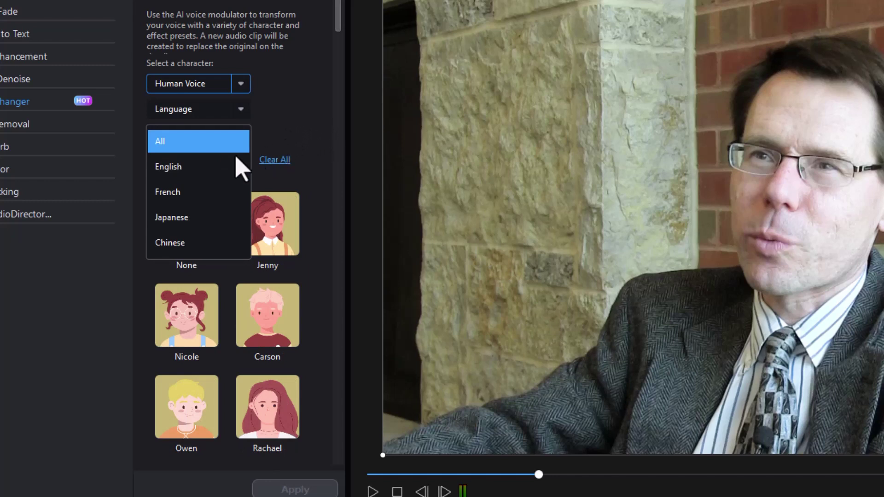
click(197, 167)
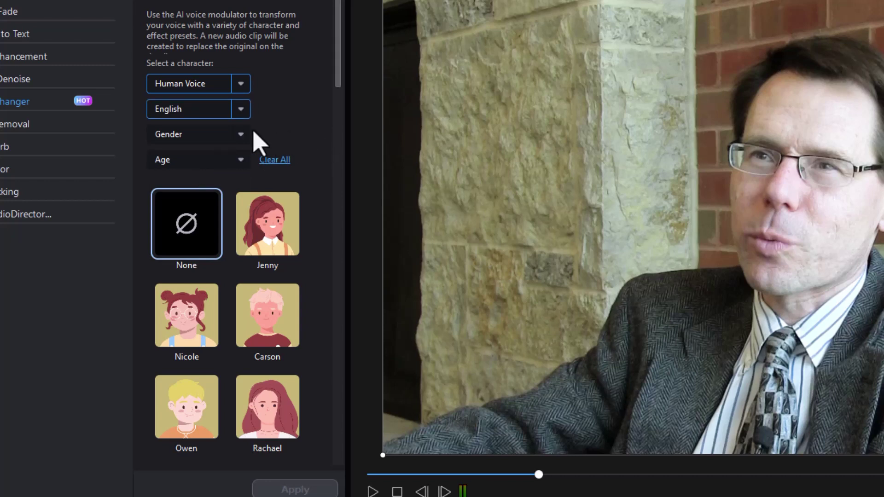
click(241, 136)
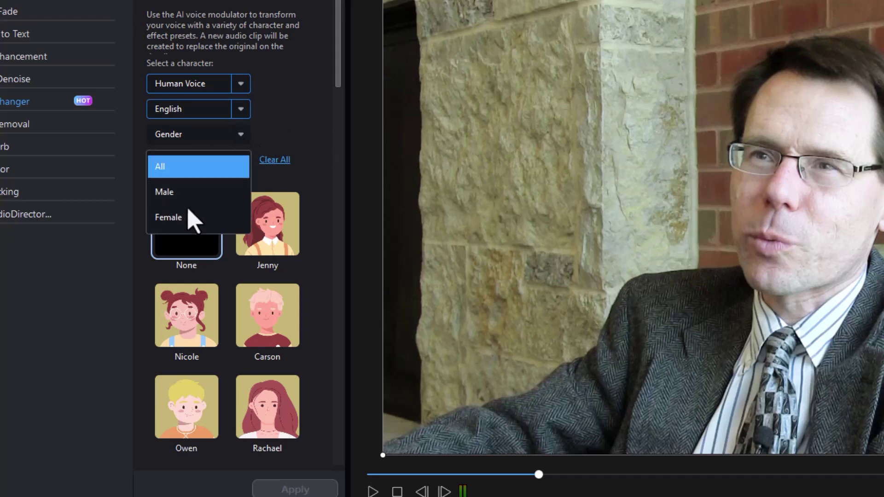
click(184, 194)
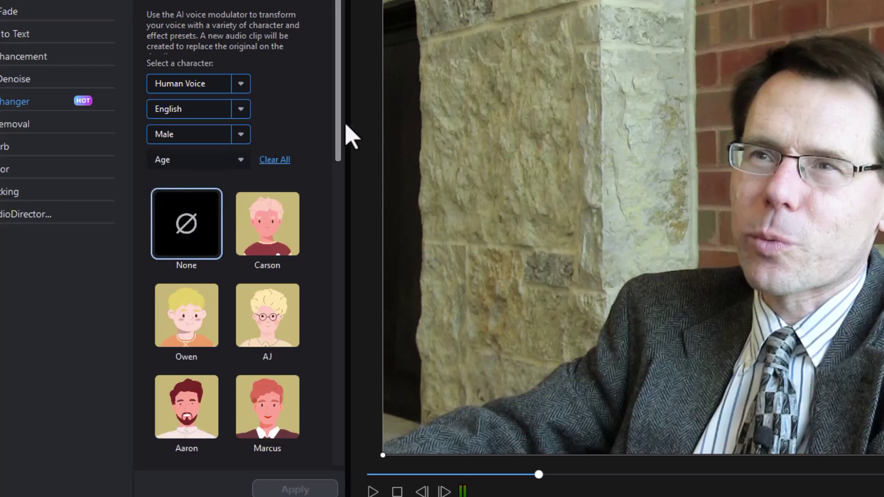
click(241, 160)
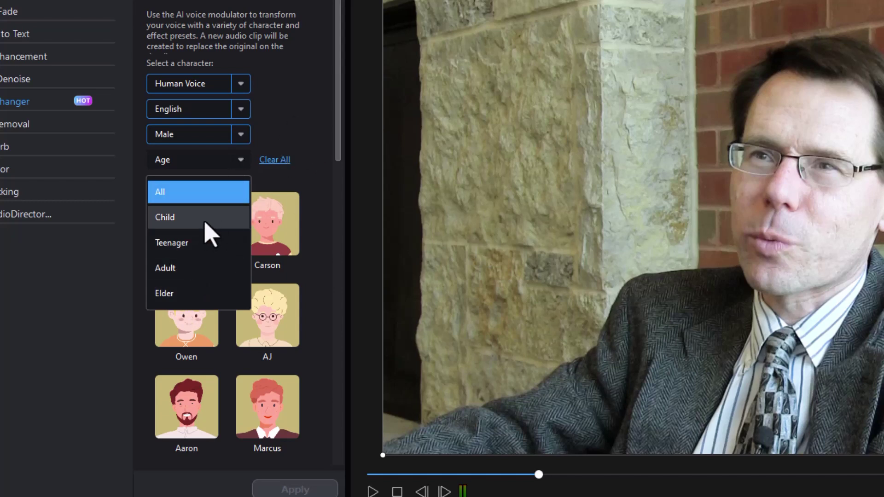
click(185, 220)
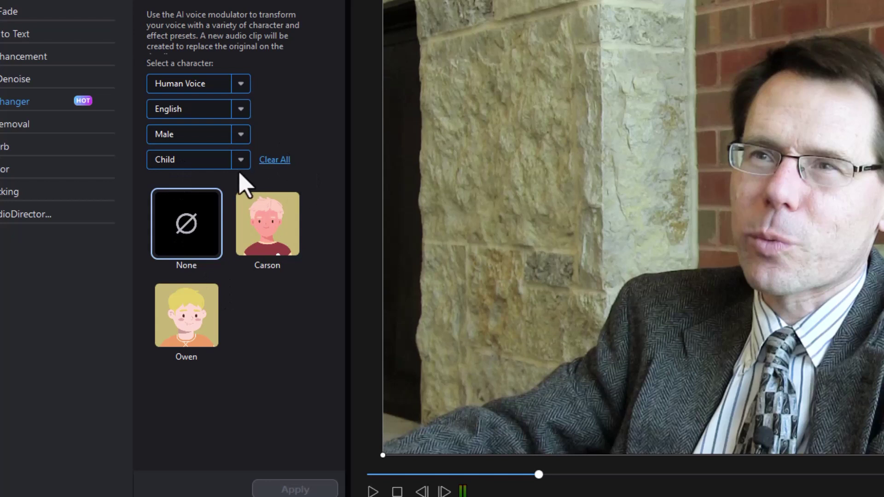
- Render and play the interview preview with the Carson child voice, then pause
click(272, 231)
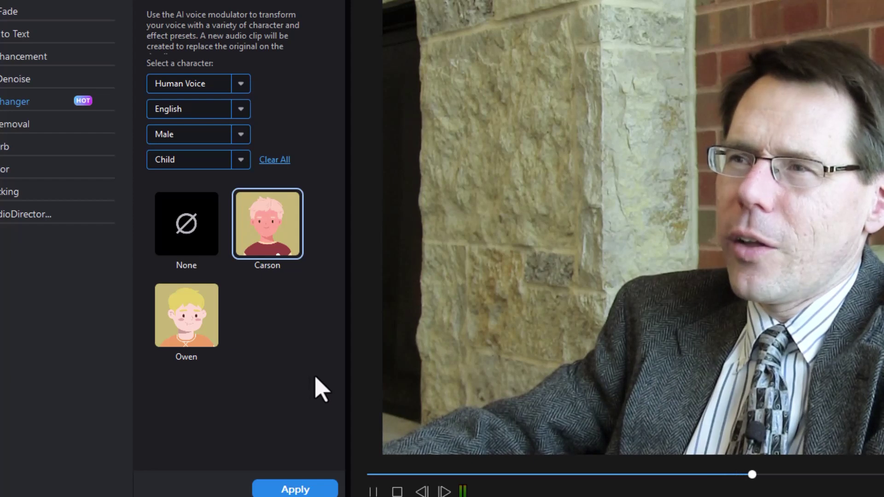
click(373, 492)
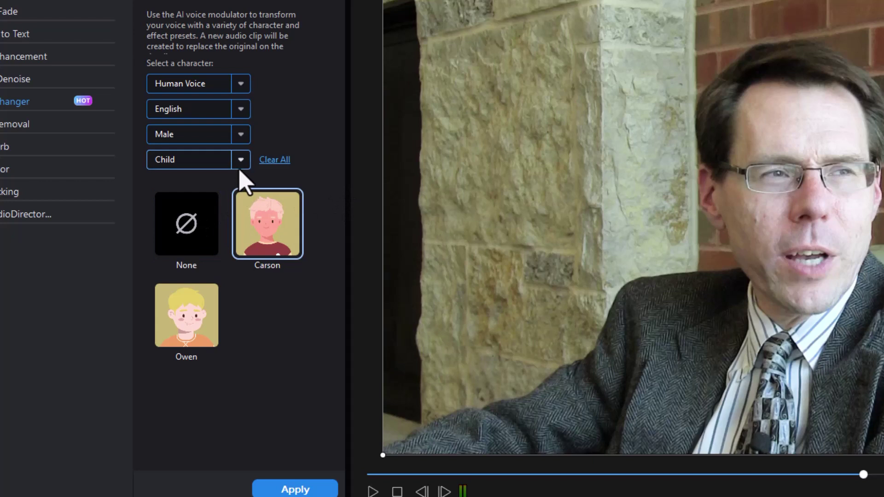
- Clear all filters, refilter to Male, English and Adult voices, and scroll the character grid
click(275, 162)
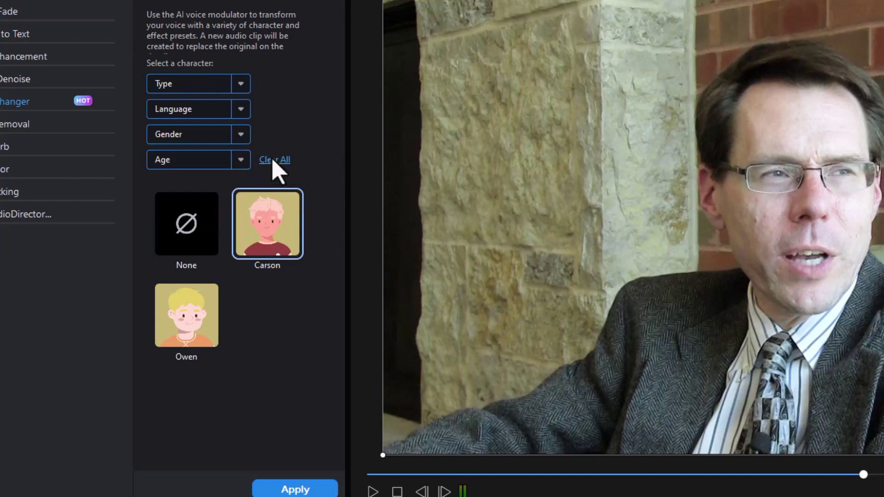
click(241, 135)
click(196, 189)
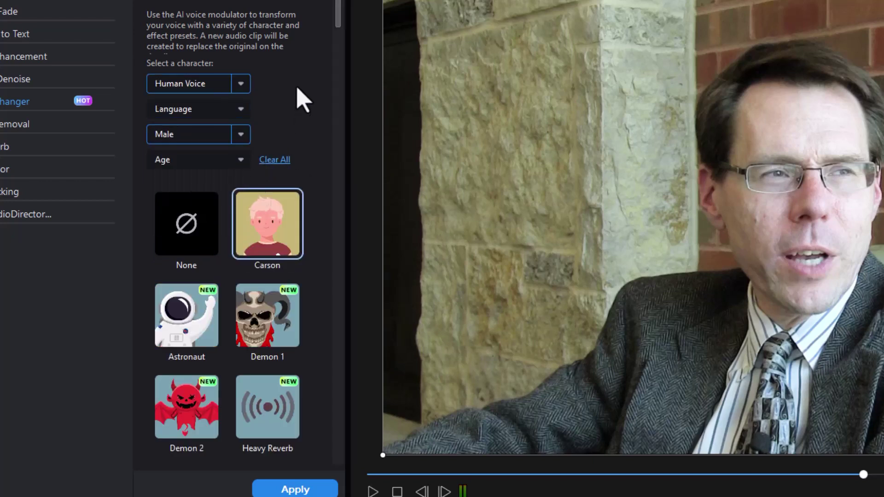
click(245, 111)
click(199, 167)
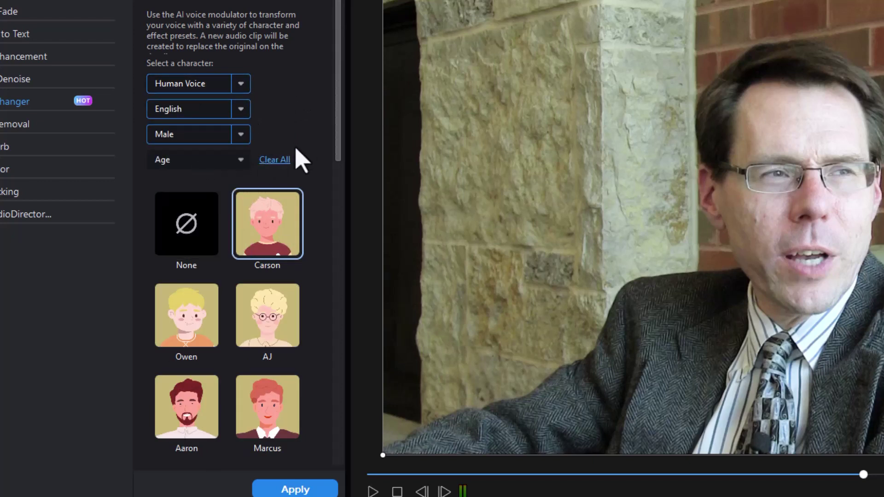
click(236, 162)
click(188, 269)
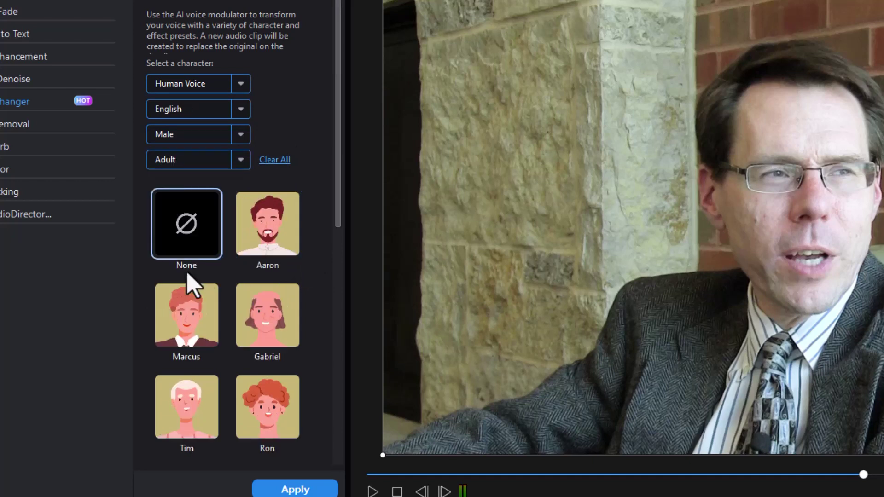
scroll(338, 241, down, 6)
scroll(334, 428, down, 3)
- Preview the interview with the adult Isaac voice, then pause
click(271, 317)
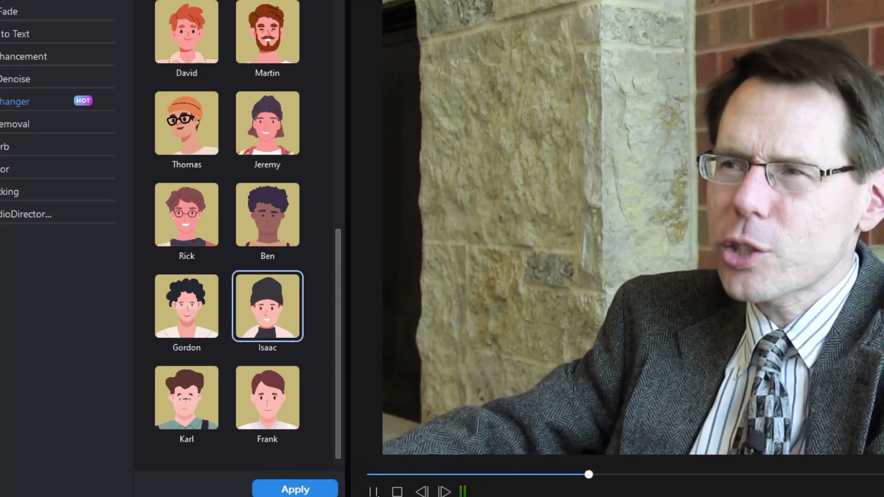
click(373, 492)
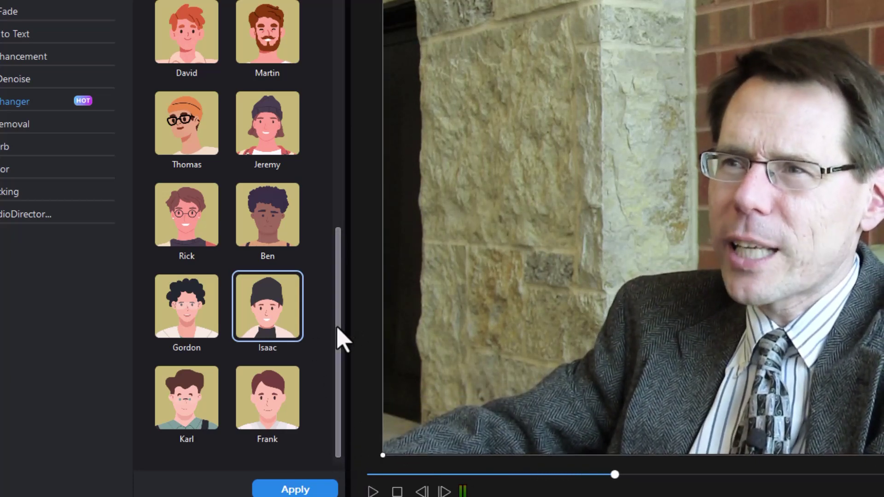
drag(340, 335, 354, 150)
scroll(241, 166, up, 2)
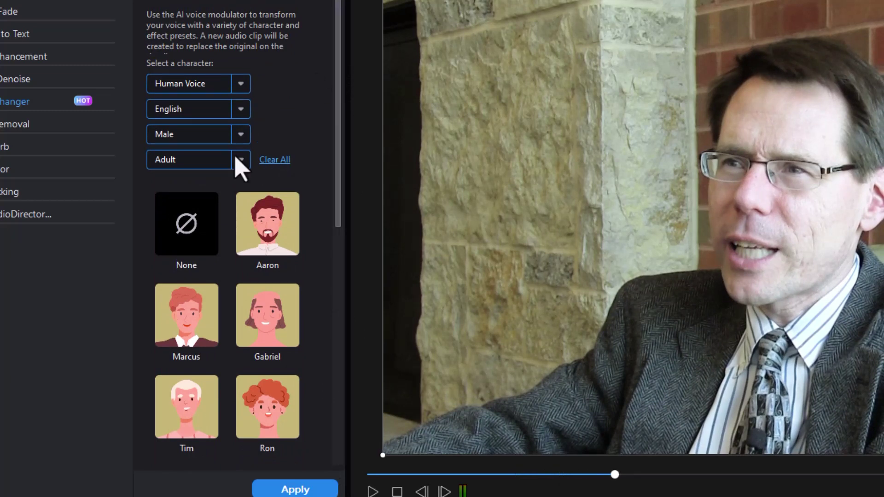
- Set the voice back to None, play the original interview audio, and open the Age filter
click(192, 235)
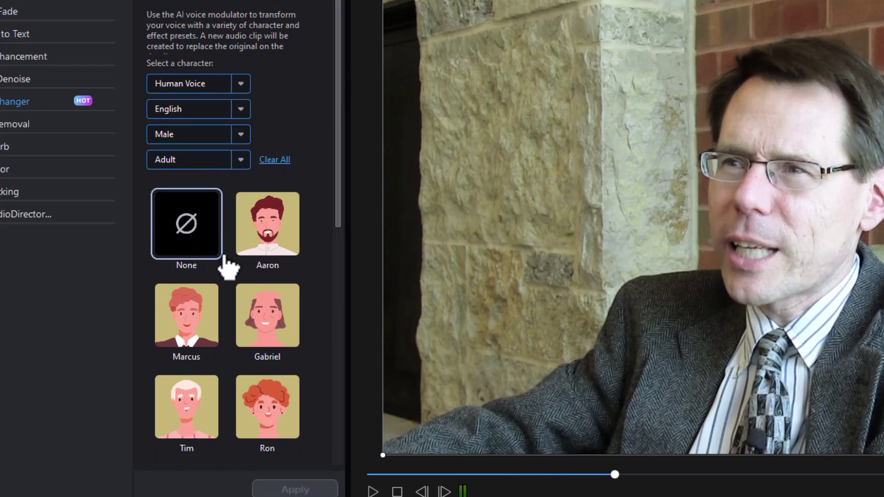
click(372, 493)
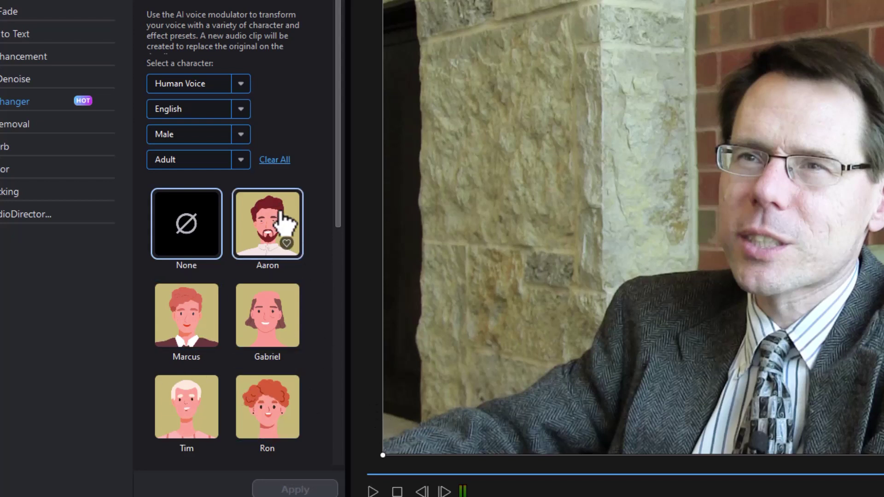
click(242, 160)
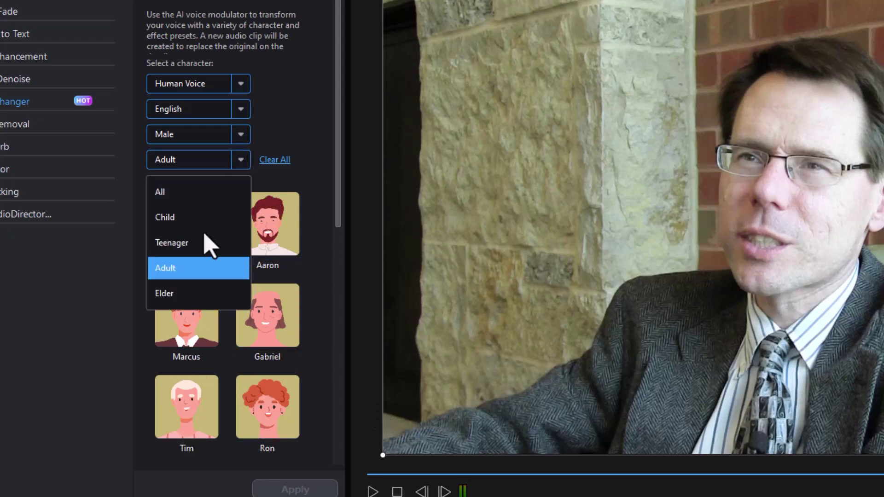
- Filter to Elder voices and preview the interview with Don's voice, then stop playback
click(194, 295)
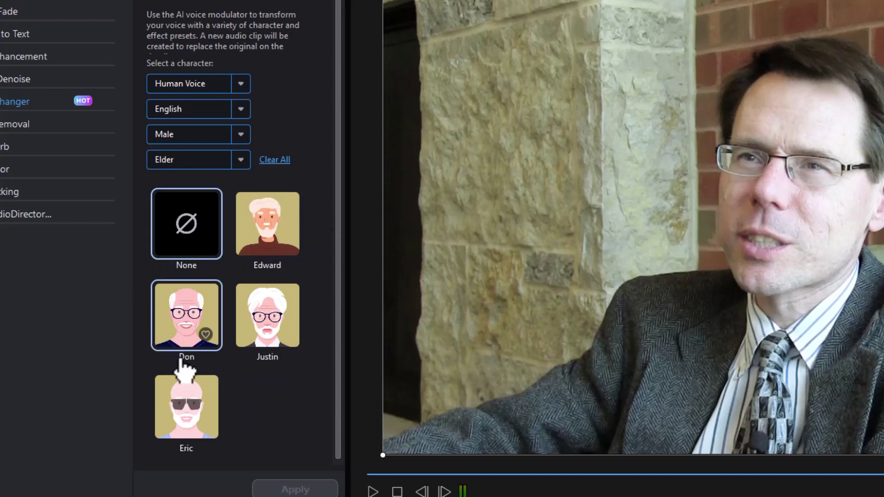
click(197, 332)
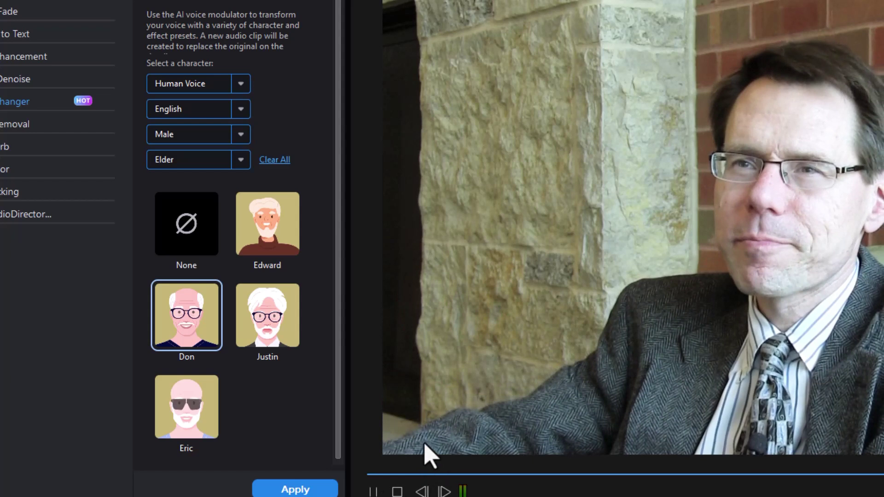
key(space)
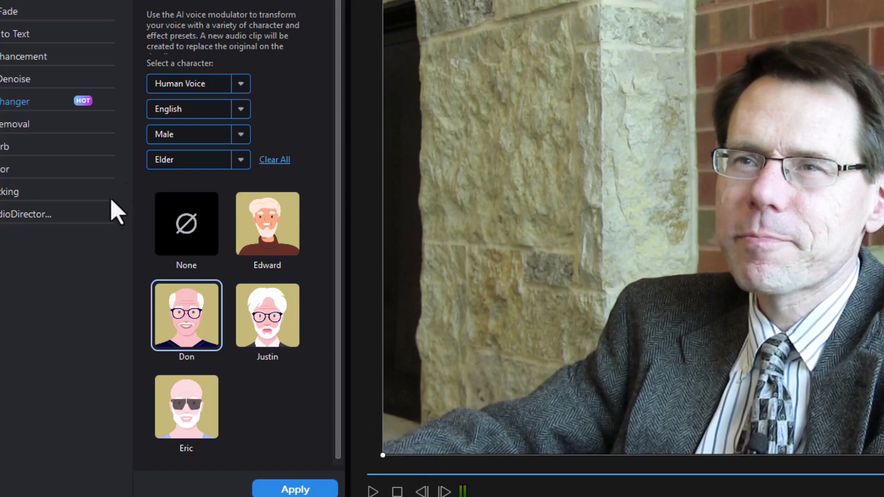
- Clear all filters and show only Effect type characters
click(279, 160)
click(240, 84)
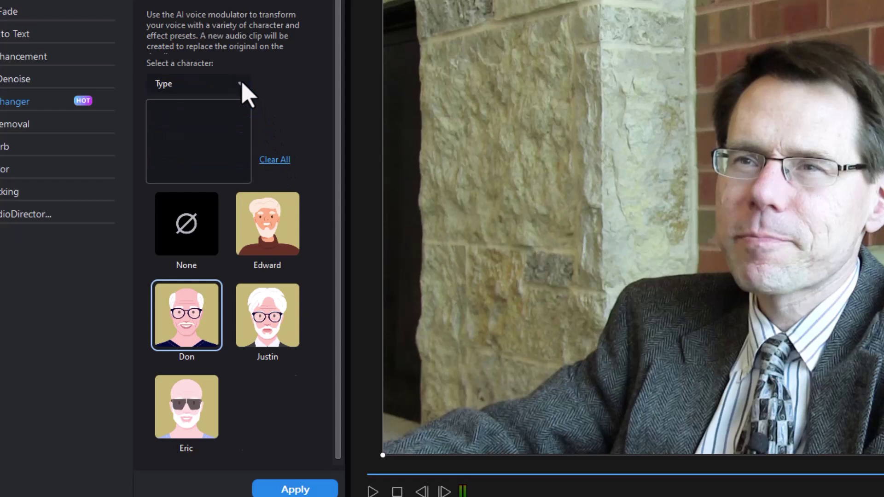
click(198, 167)
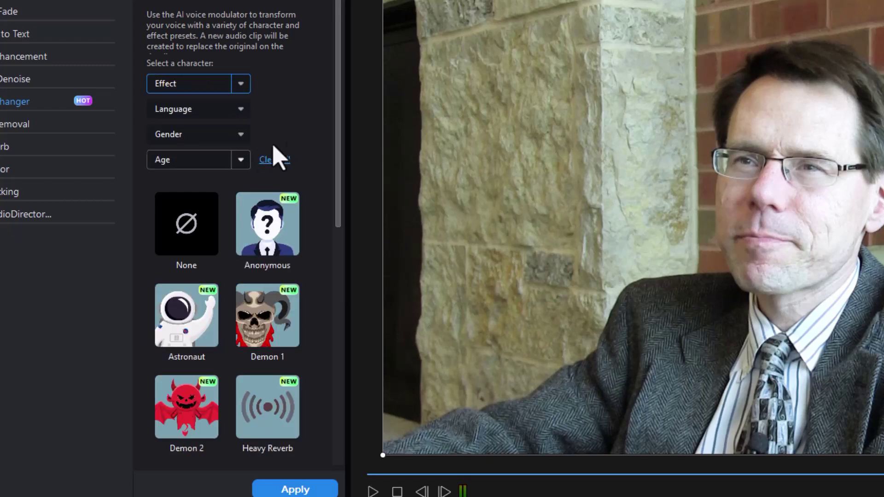
scroll(331, 291, down, 5)
scroll(325, 339, down, 4)
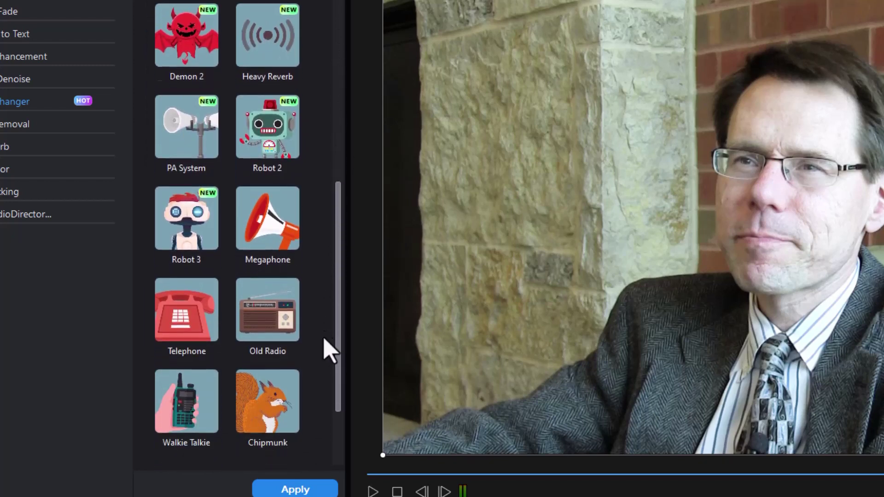
scroll(315, 379, up, 3)
scroll(321, 335, up, 1)
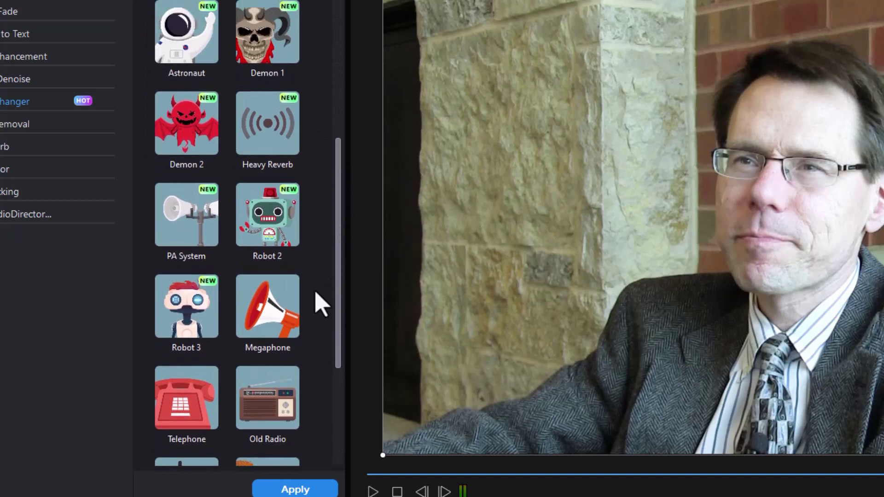
- Preview the interview with the Robot 3 effect, then pause
click(195, 297)
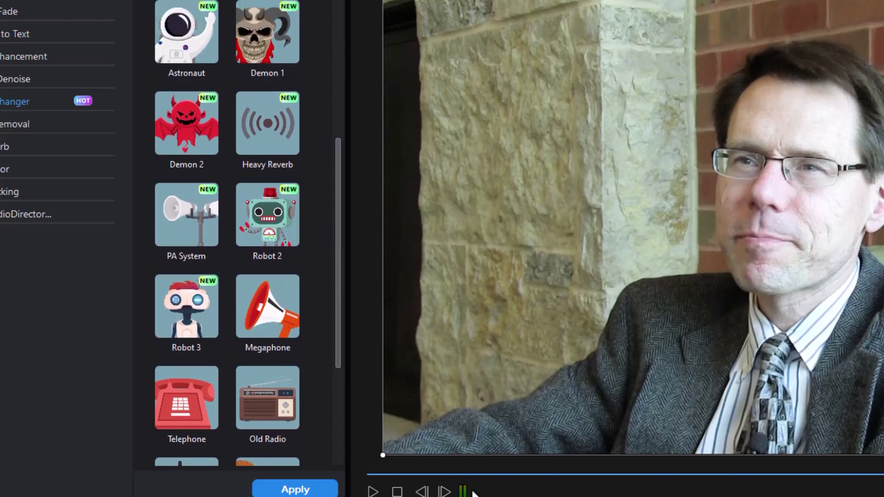
click(200, 304)
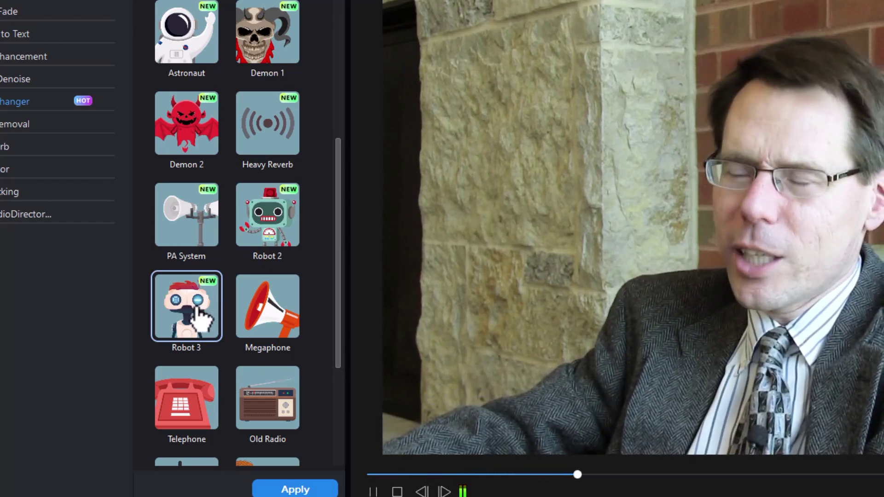
click(375, 492)
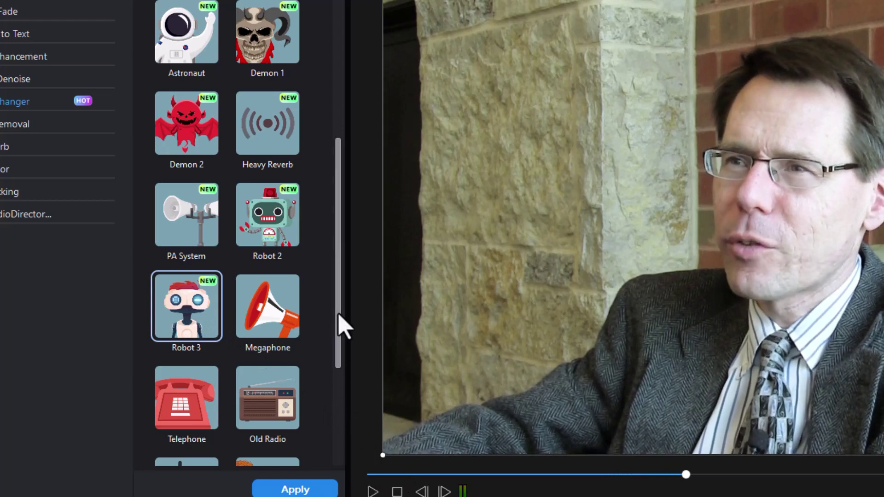
drag(339, 322, 340, 367)
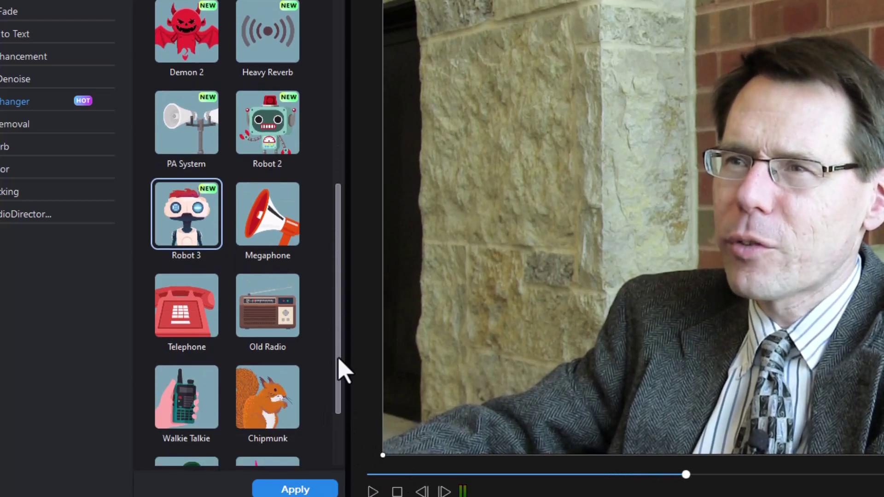
- Preview the Heavy Reverb, Old Radio and Duck effects on the interview in turn, then pause
click(275, 51)
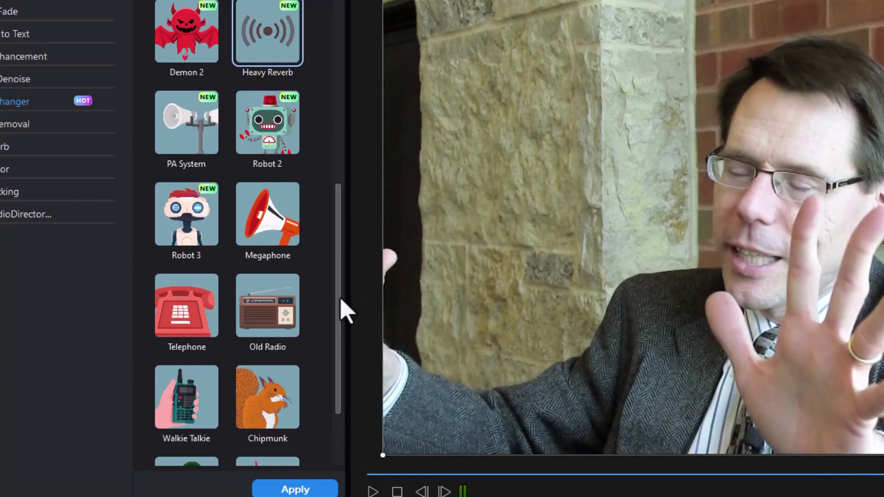
click(267, 322)
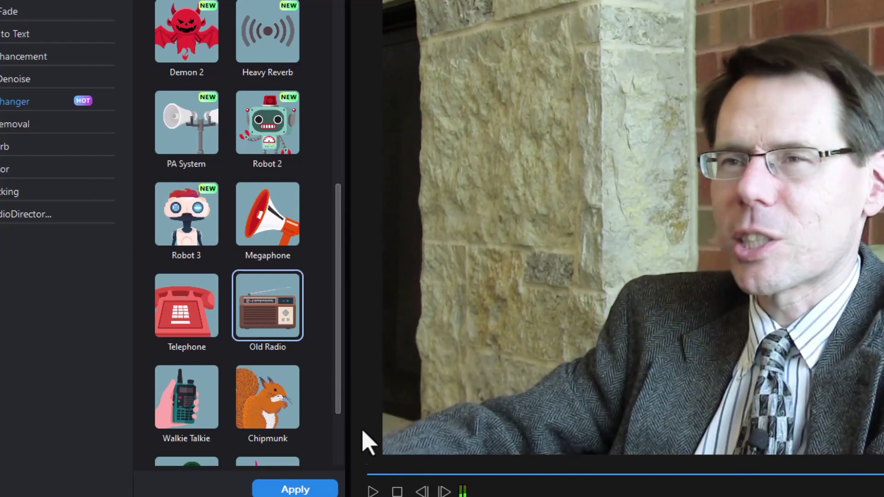
scroll(345, 438, down, 3)
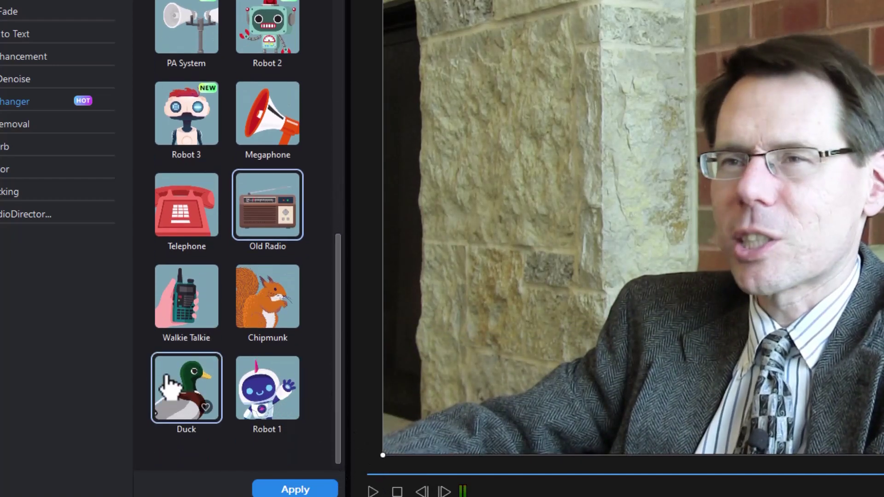
click(191, 383)
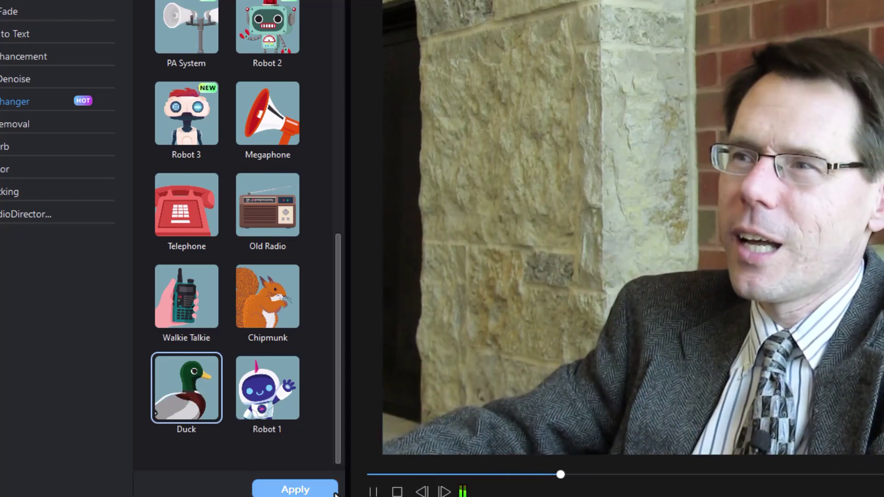
click(374, 492)
drag(338, 393, 338, 115)
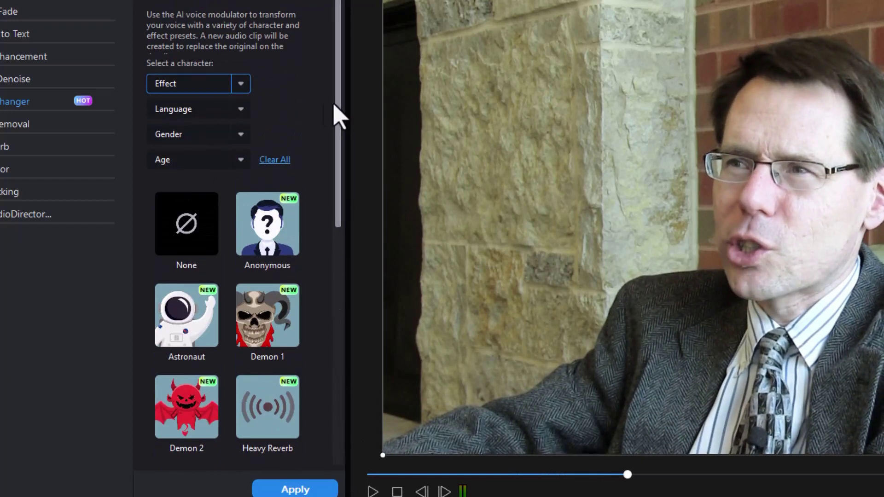
- Filter to Female Teenager voices, preview the interview with Zoe, then stop playback
click(242, 135)
click(173, 217)
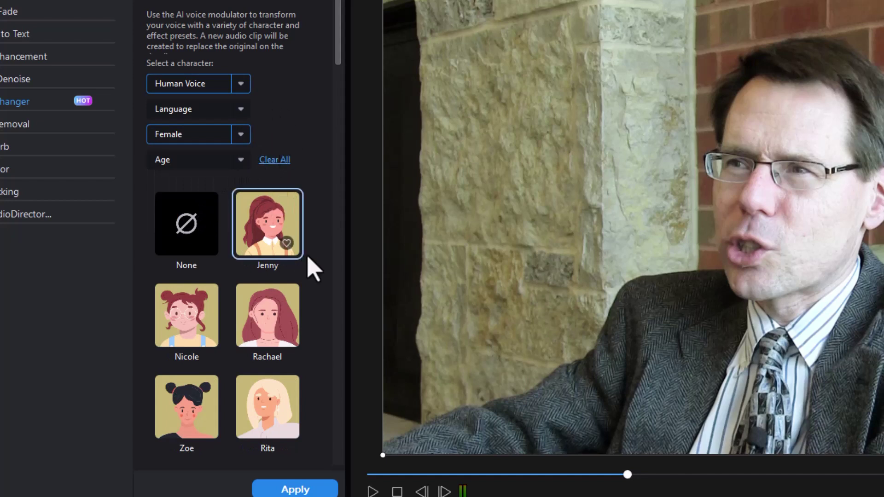
click(242, 160)
click(181, 243)
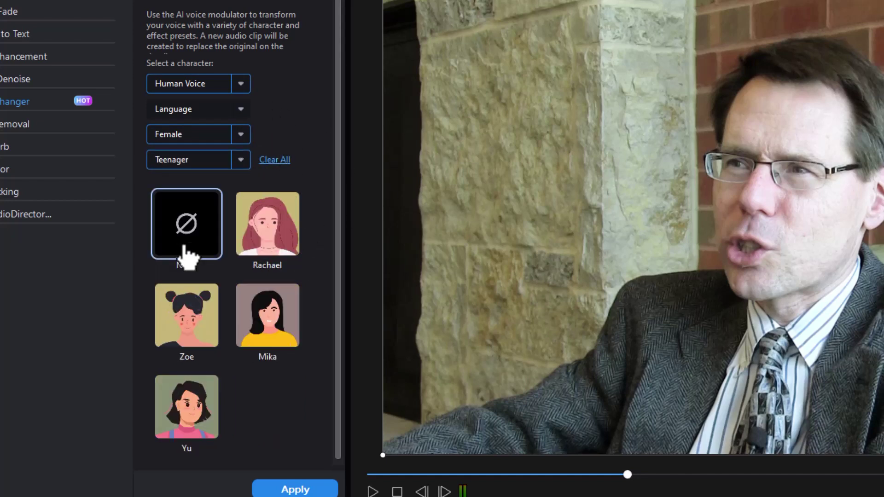
click(185, 322)
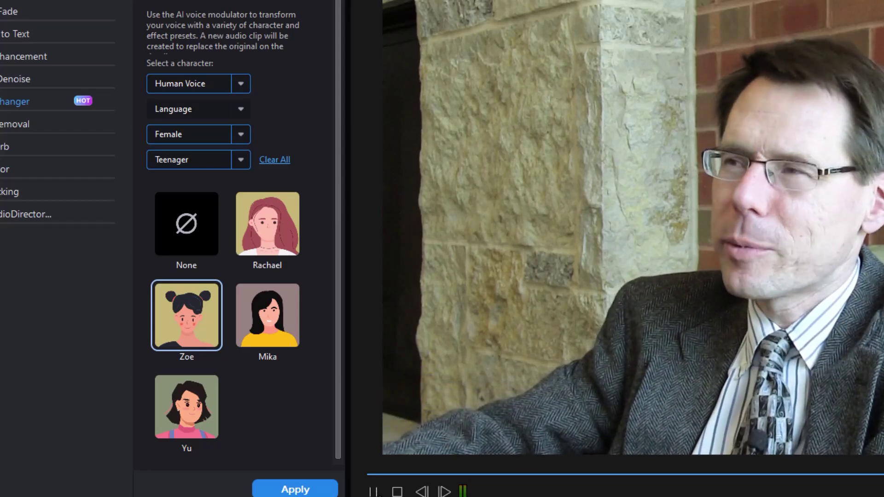
click(374, 492)
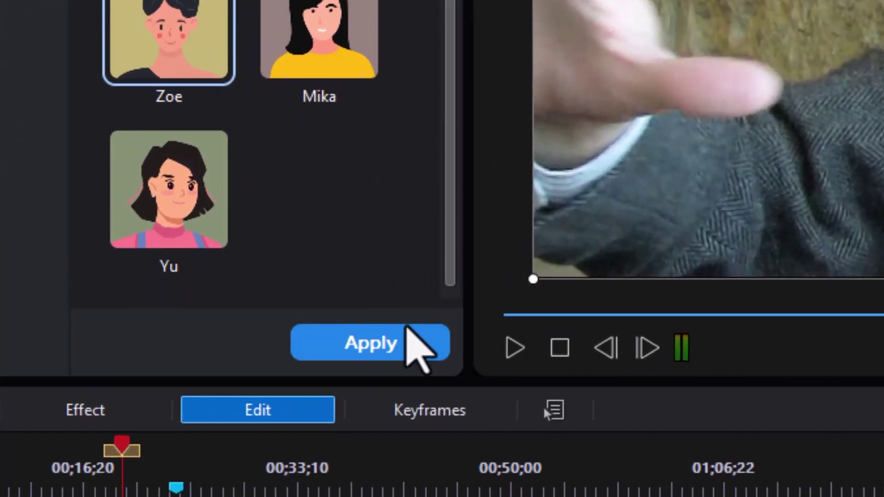
- Apply the Zoe voice to create the new 00001 audio clip, then play the interview back
click(388, 342)
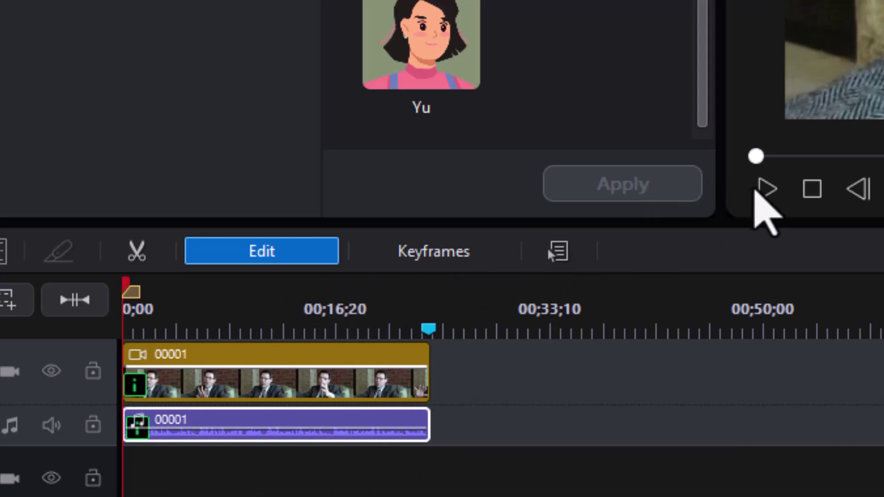
click(768, 190)
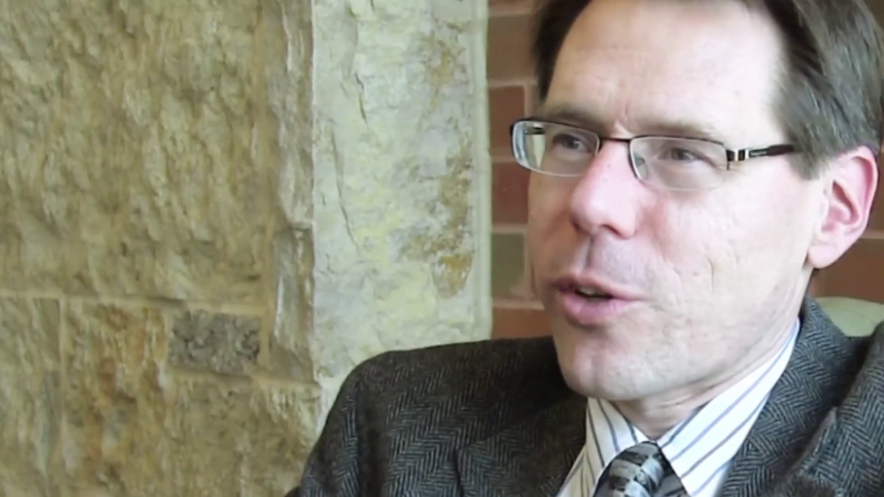